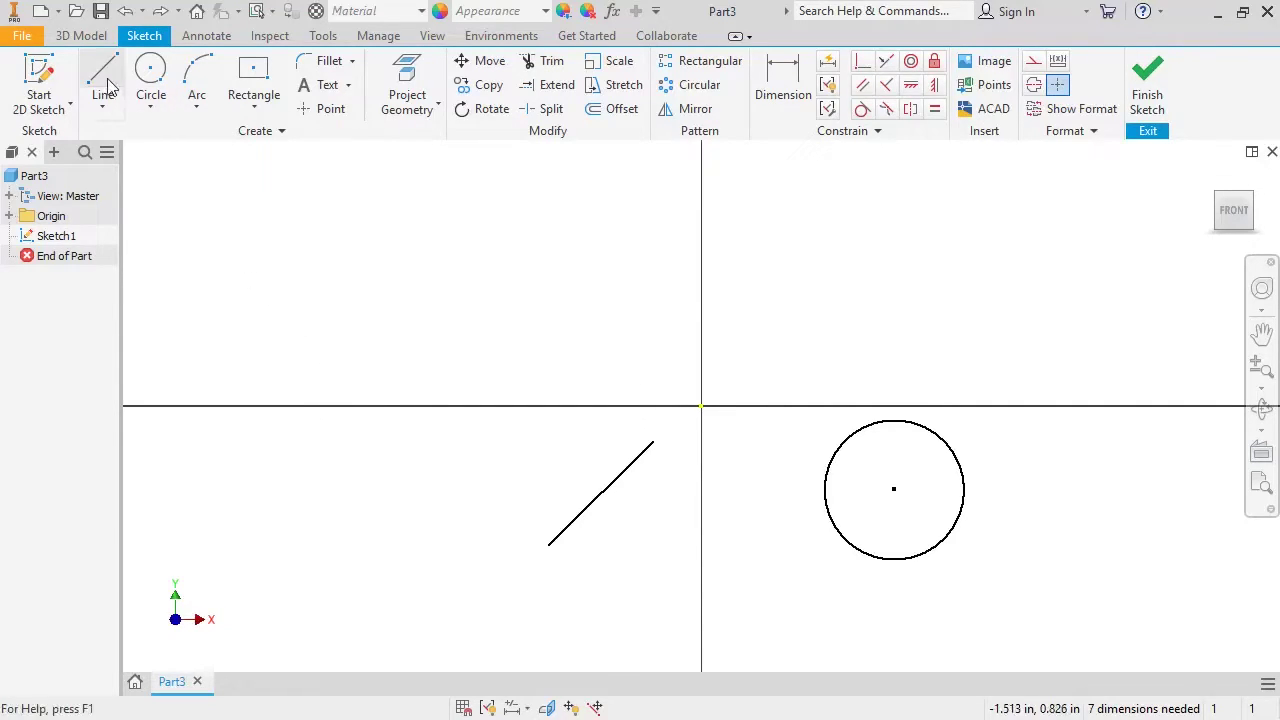
Step: Draw a vertical line about 0.27 in long in the sketch's upper-left quadrant, well away from the vertical axis
click(116, 90)
click(242, 210)
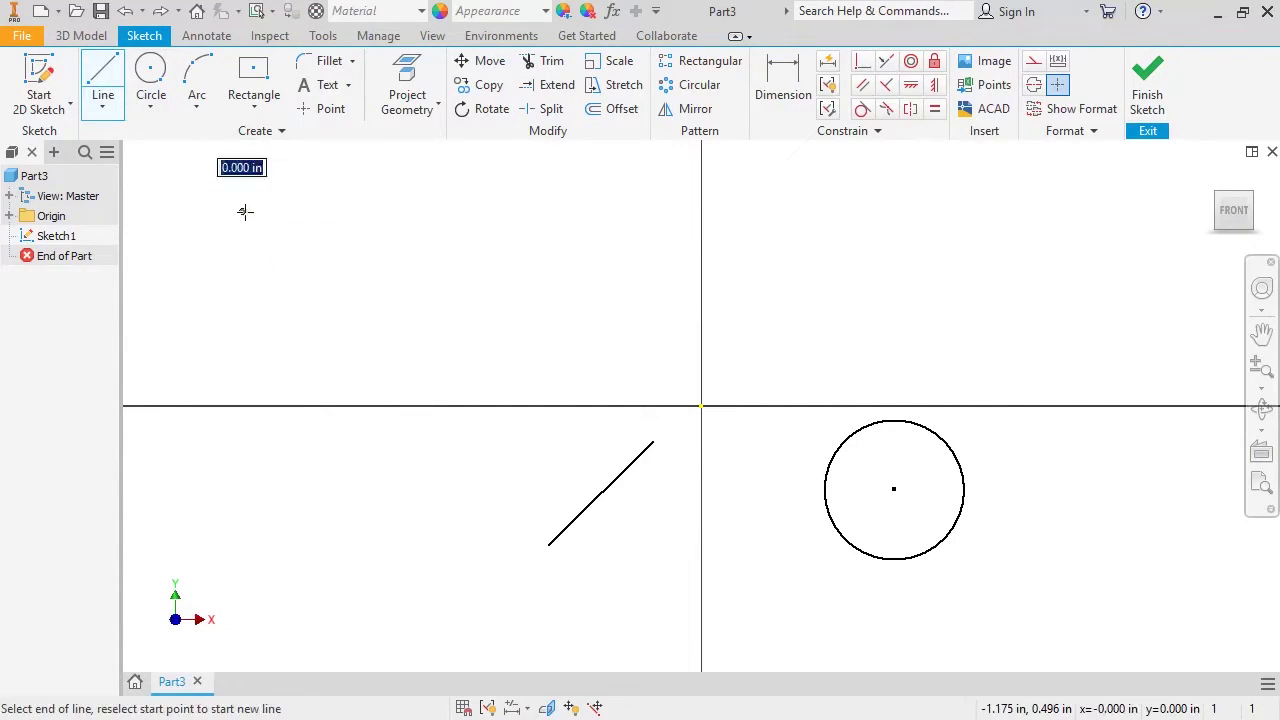
click(241, 317)
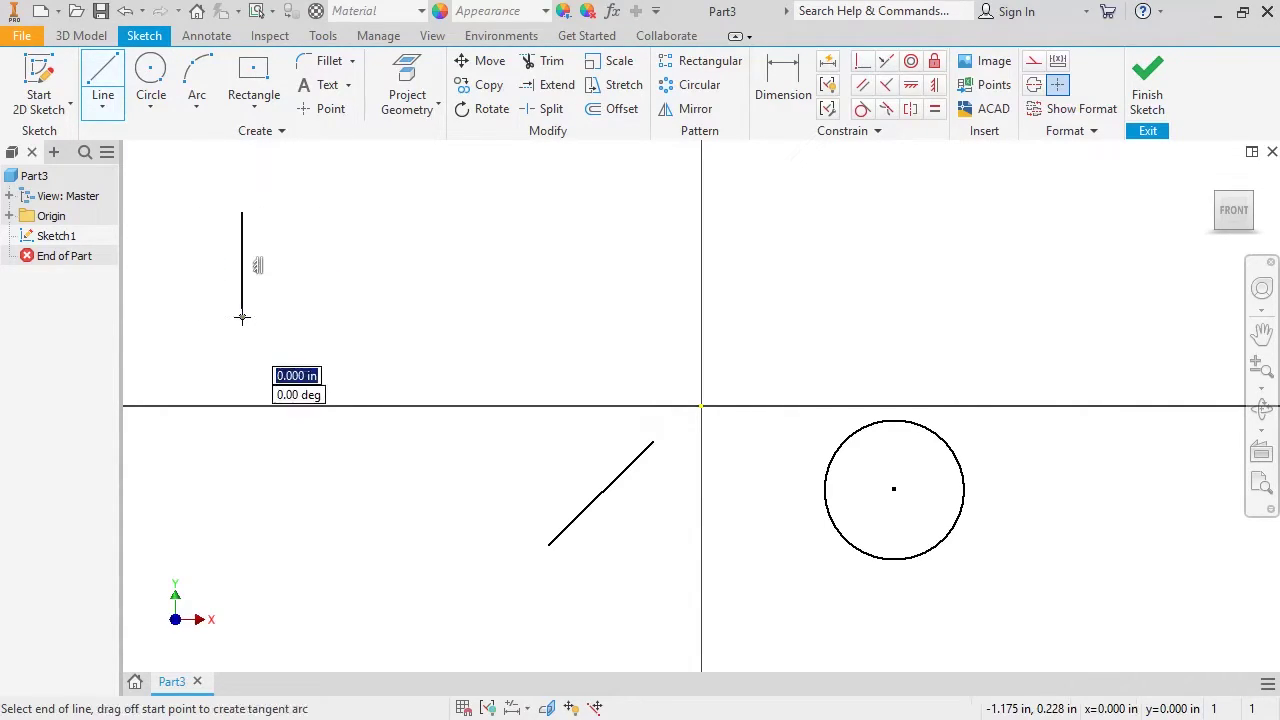
key(Escape)
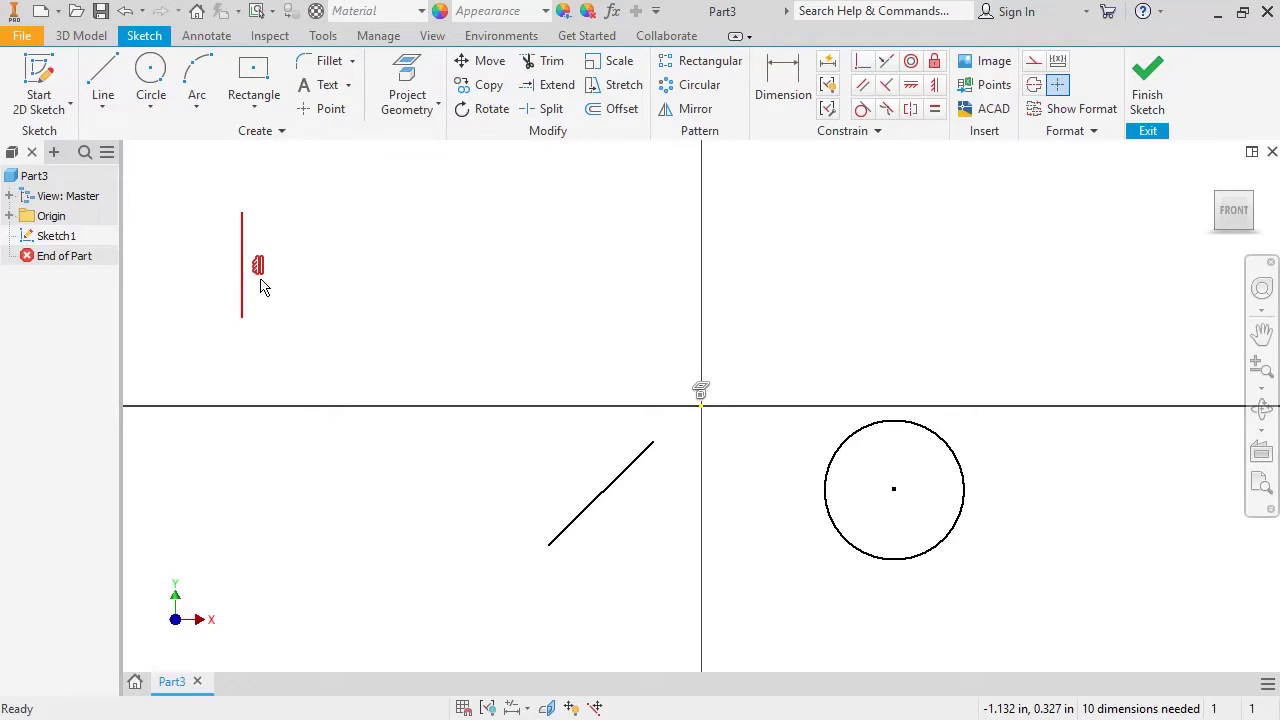
Step: Draw a horizontal line above the horizontal axis, between the vertical line and the vertical axis
click(106, 84)
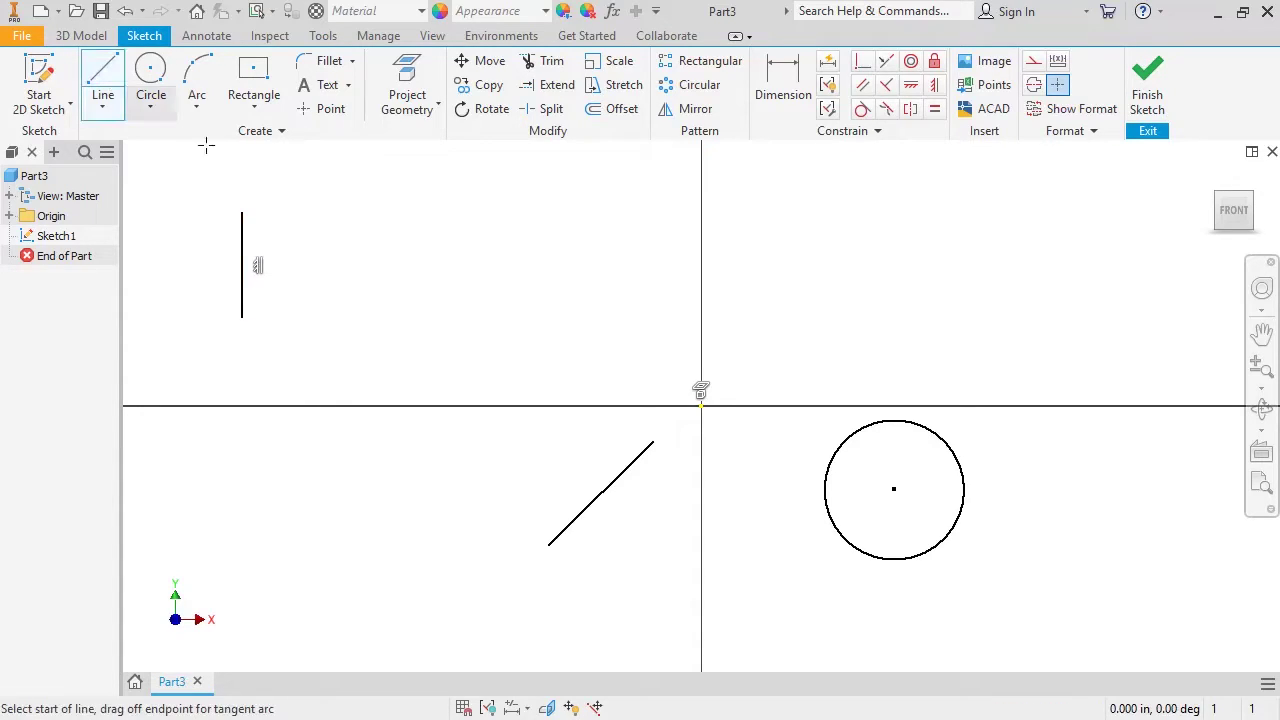
click(361, 305)
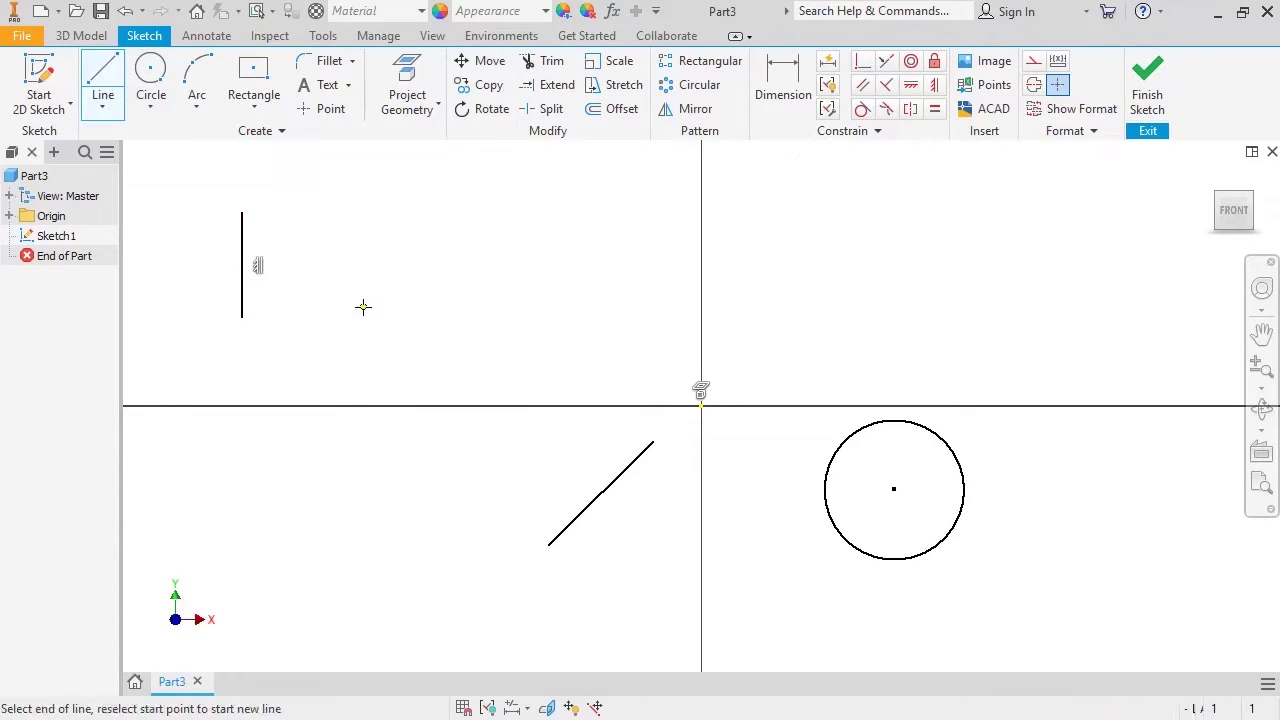
click(607, 307)
key(Escape)
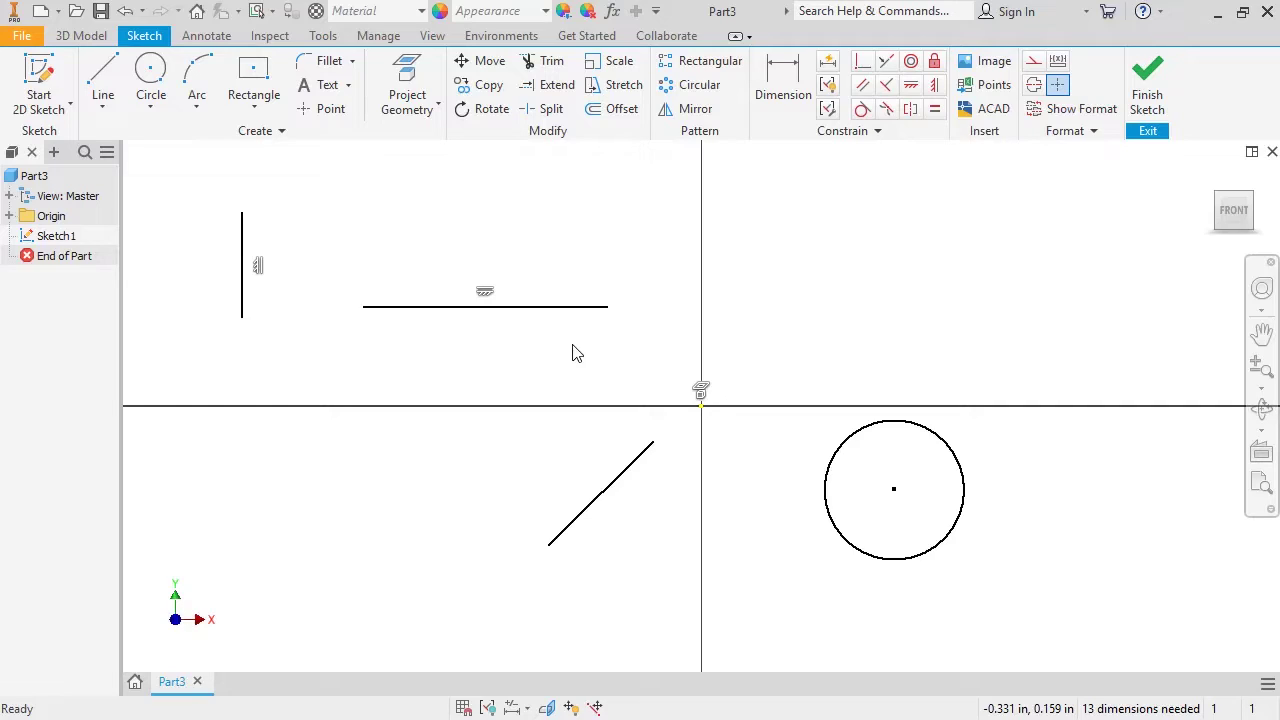
Step: Toggle the display of all sketch constraint symbols off and back on twice
key(F9)
key(F8)
key(F9)
key(F8)
Step: Draw two connected perpendicular lines in the upper-right quadrant, the second about 0.48 in long, and check their perpendicular constraint
click(103, 75)
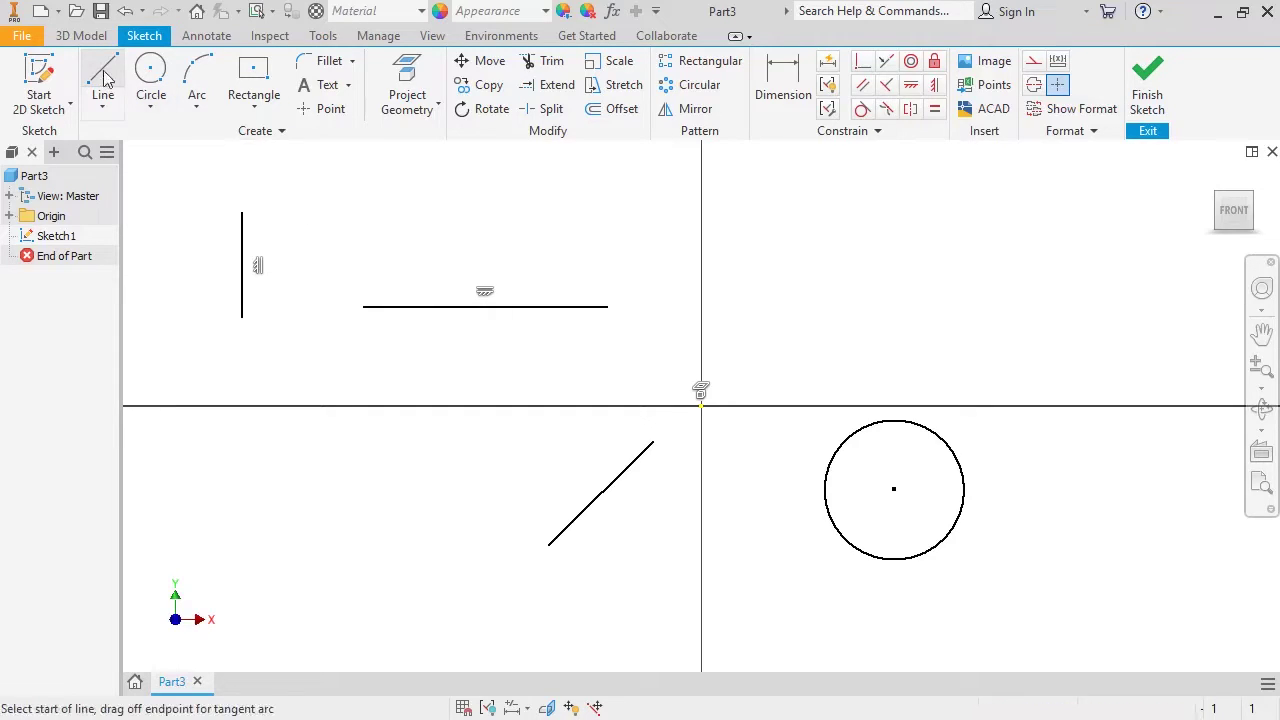
click(803, 305)
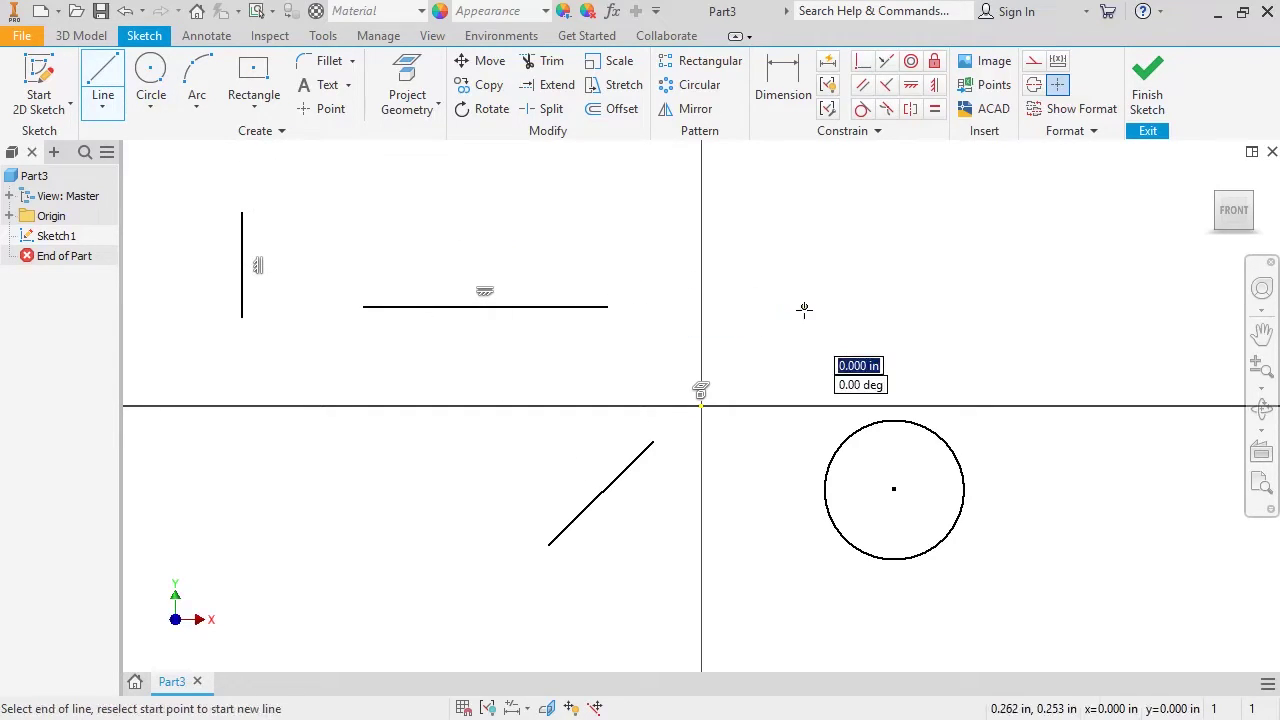
click(930, 195)
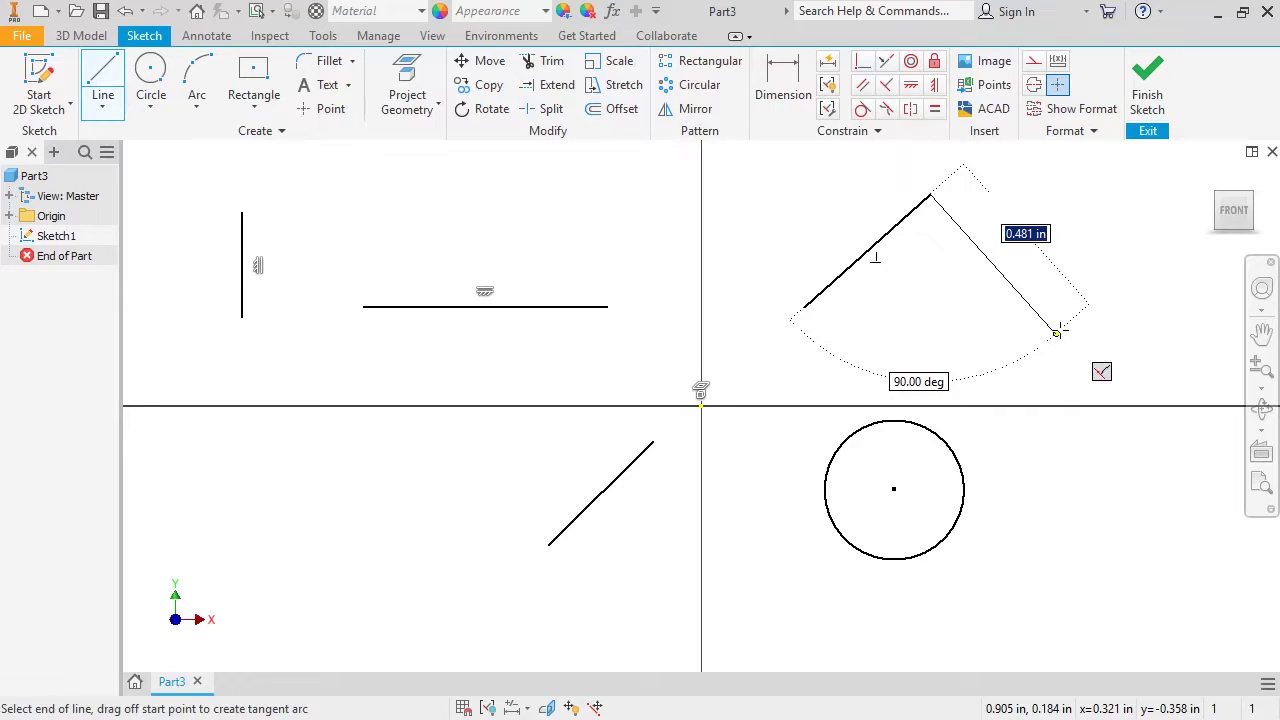
click(1058, 332)
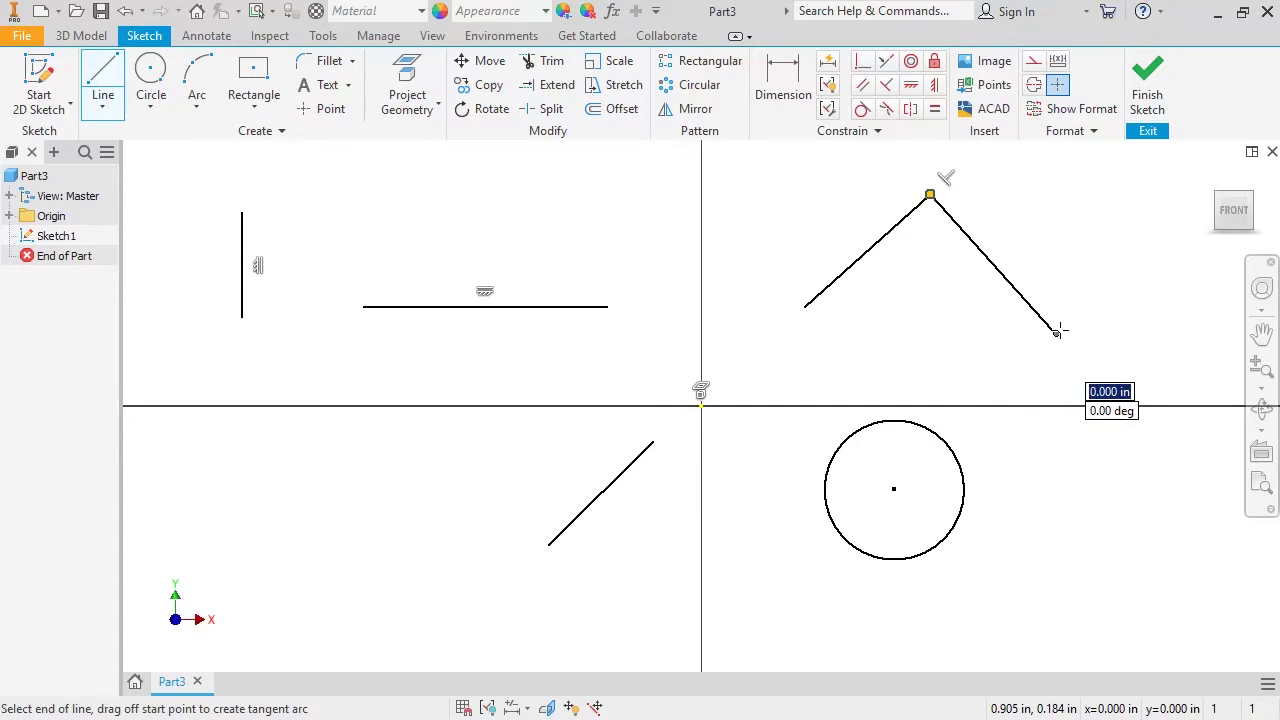
key(Escape)
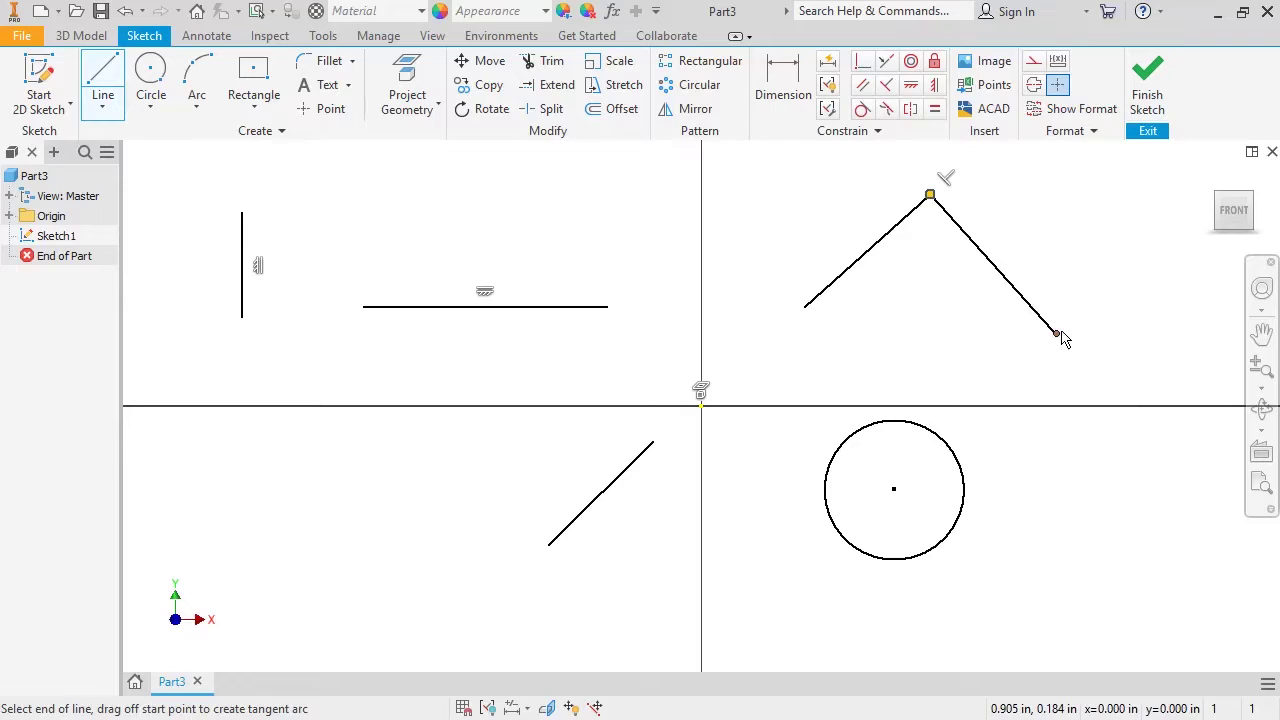
key(Escape)
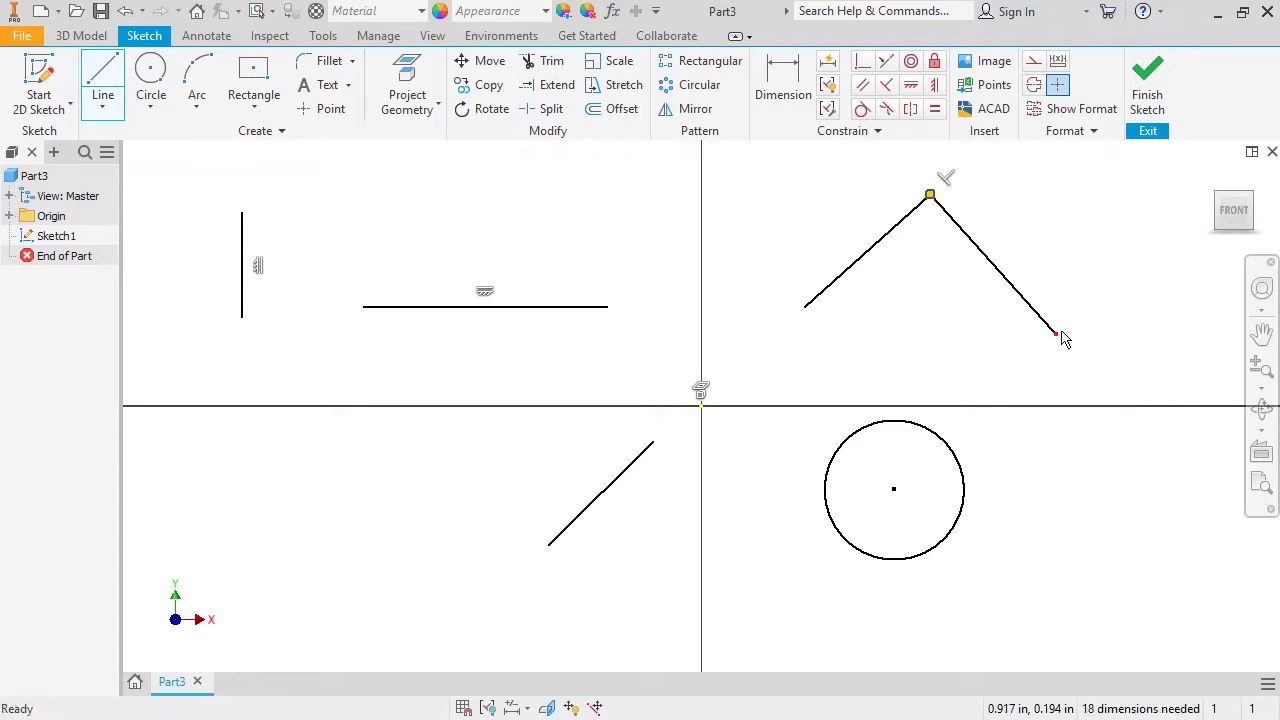
click(957, 189)
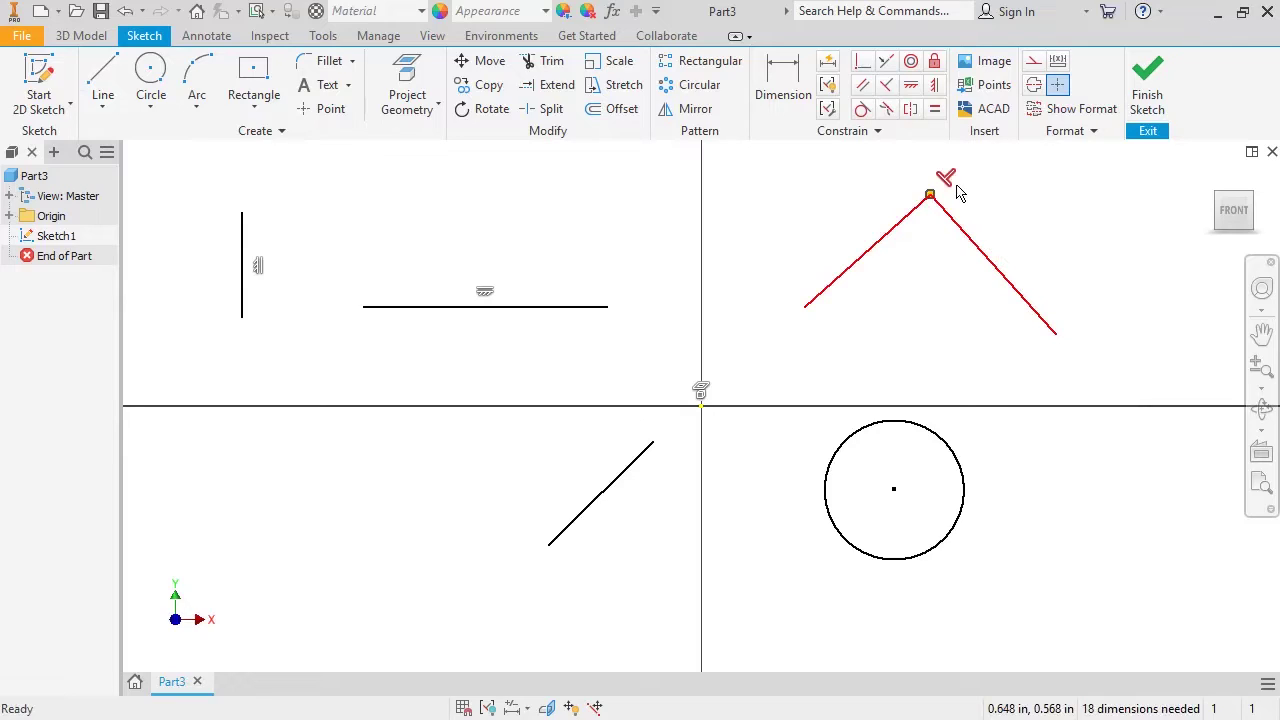
click(1005, 194)
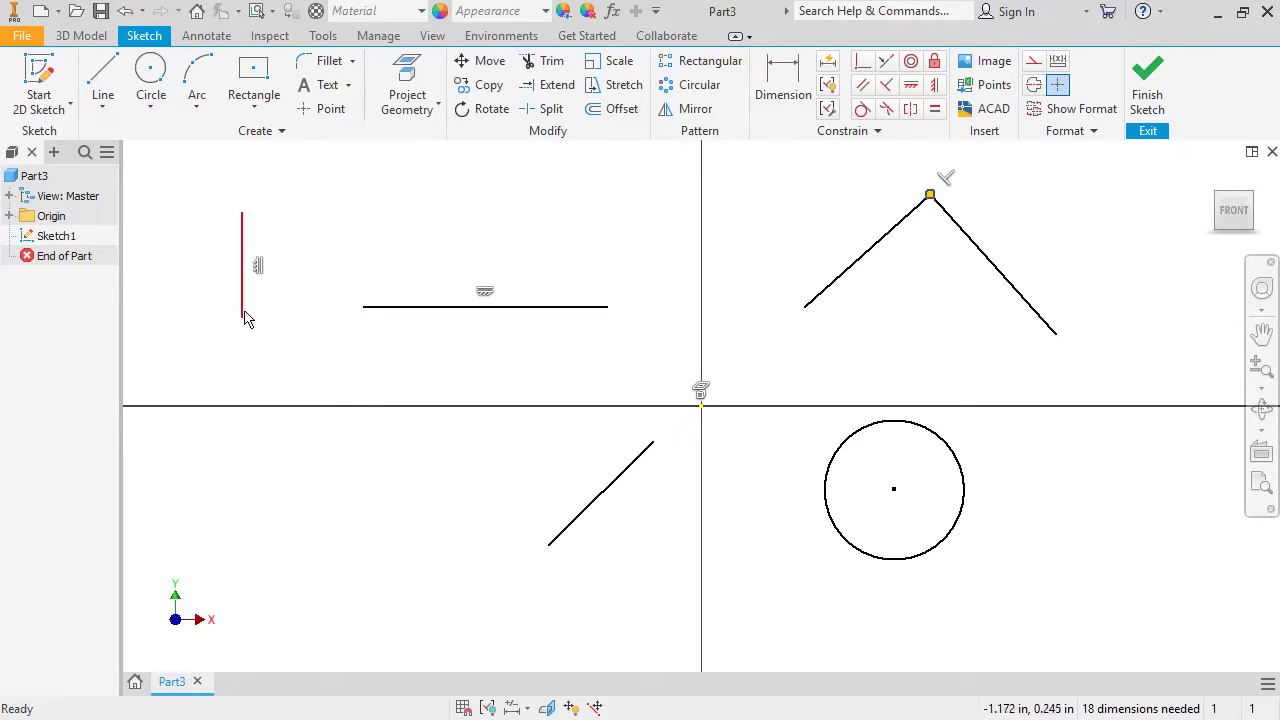
Step: Move the vertical line slightly left and shift the left leg of the perpendicular pair downward
drag(240, 320, 211, 312)
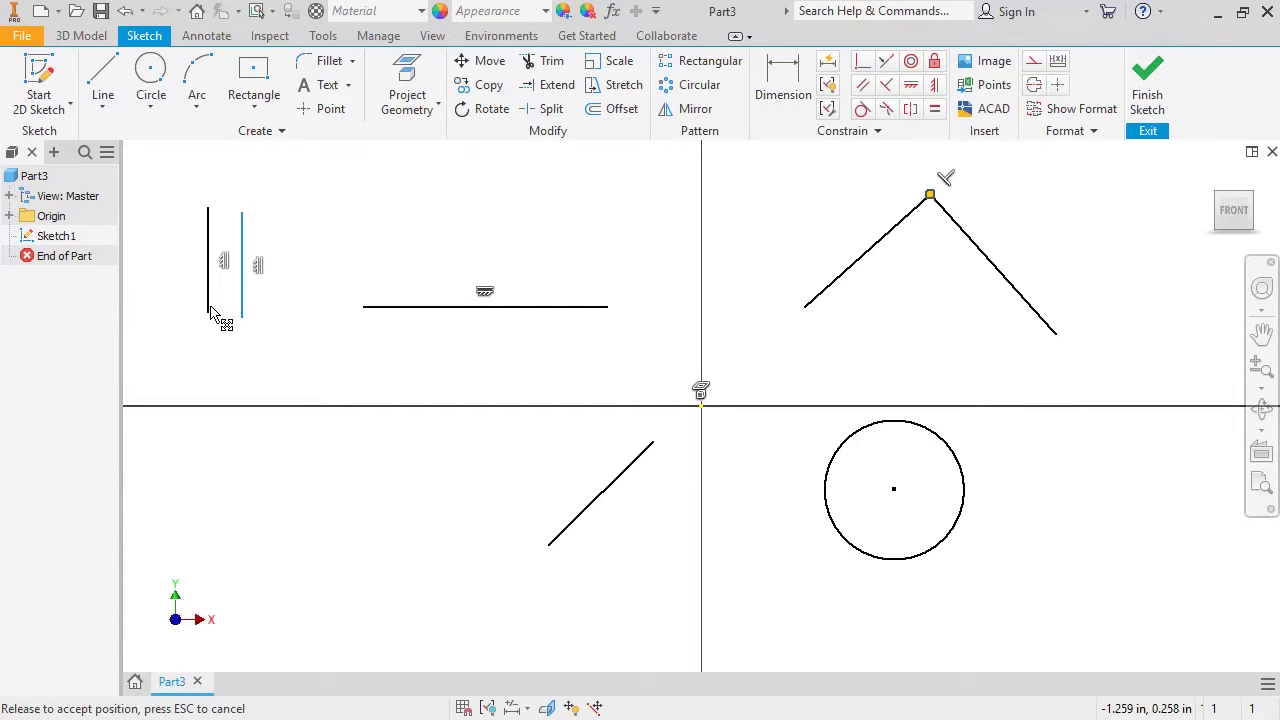
drag(211, 313, 211, 315)
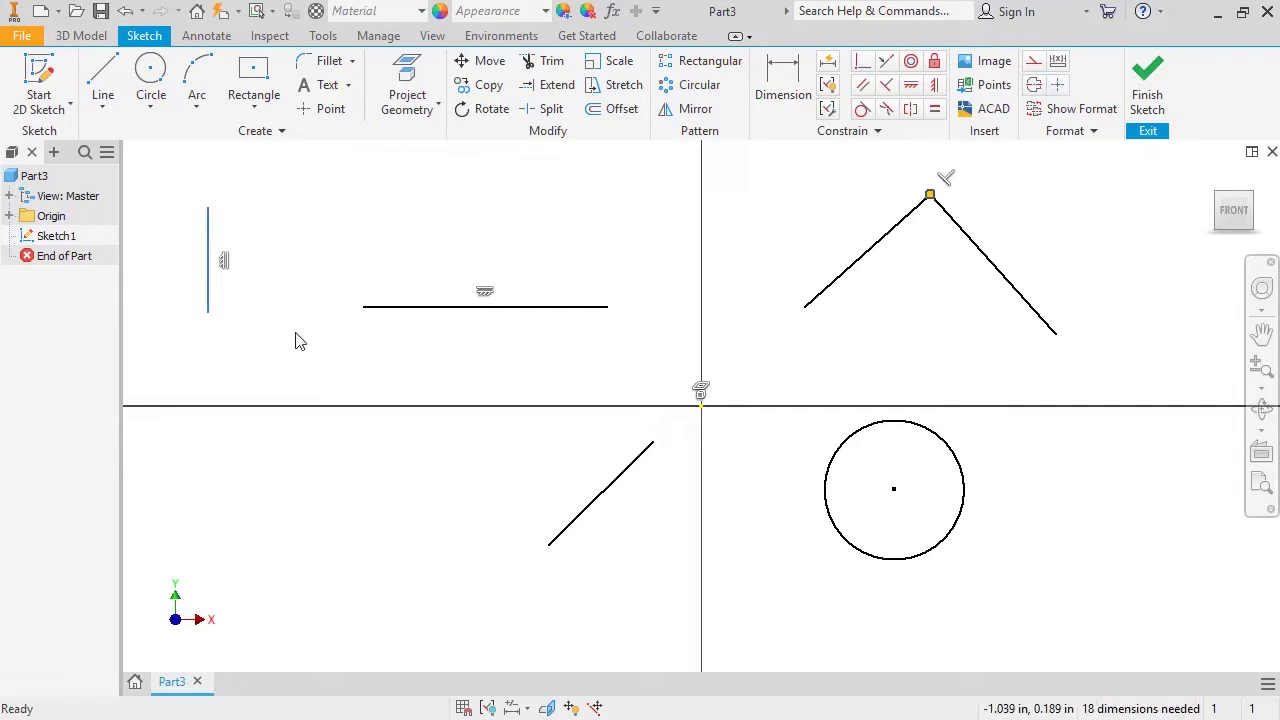
mouse_move(865, 258)
mouse_down()
mouse_move(837, 229)
mouse_move(857, 251)
mouse_move(825, 243)
mouse_move(869, 283)
mouse_up()
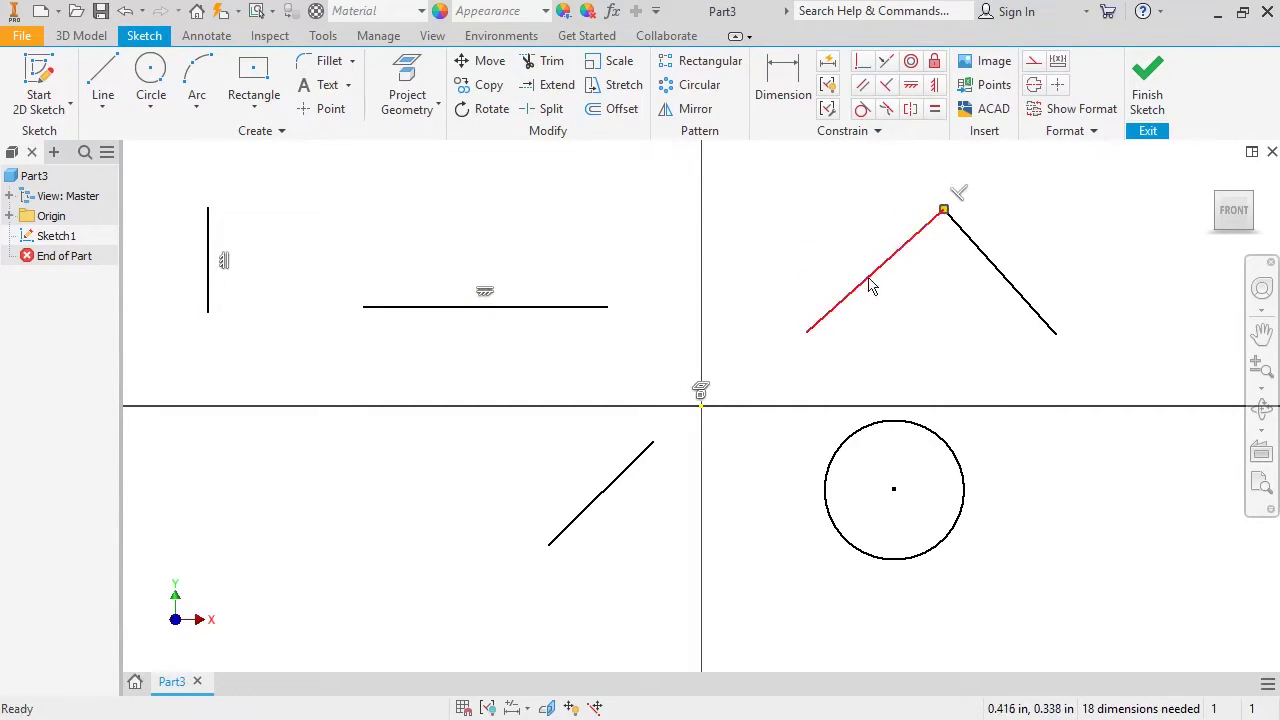
click(912, 322)
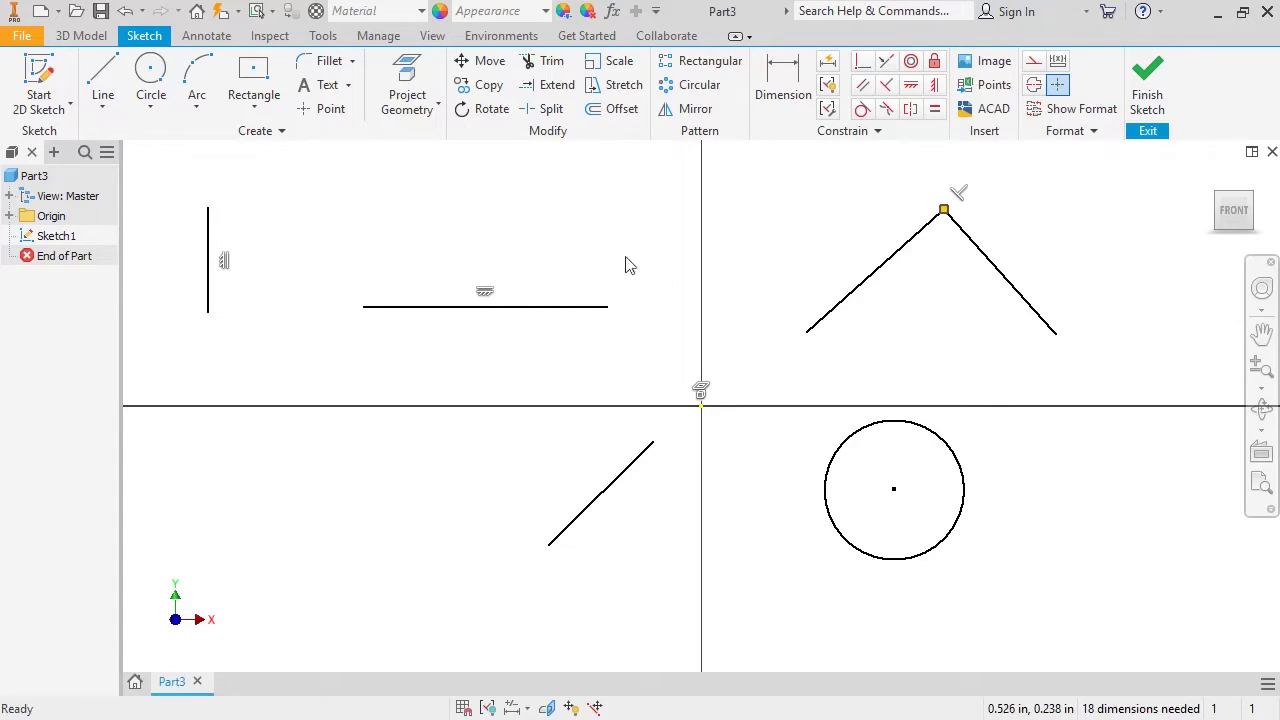
Step: Draw a line about 0.41 in long, parallel to and up-left of the existing diagonal line below the horizontal axis
click(103, 85)
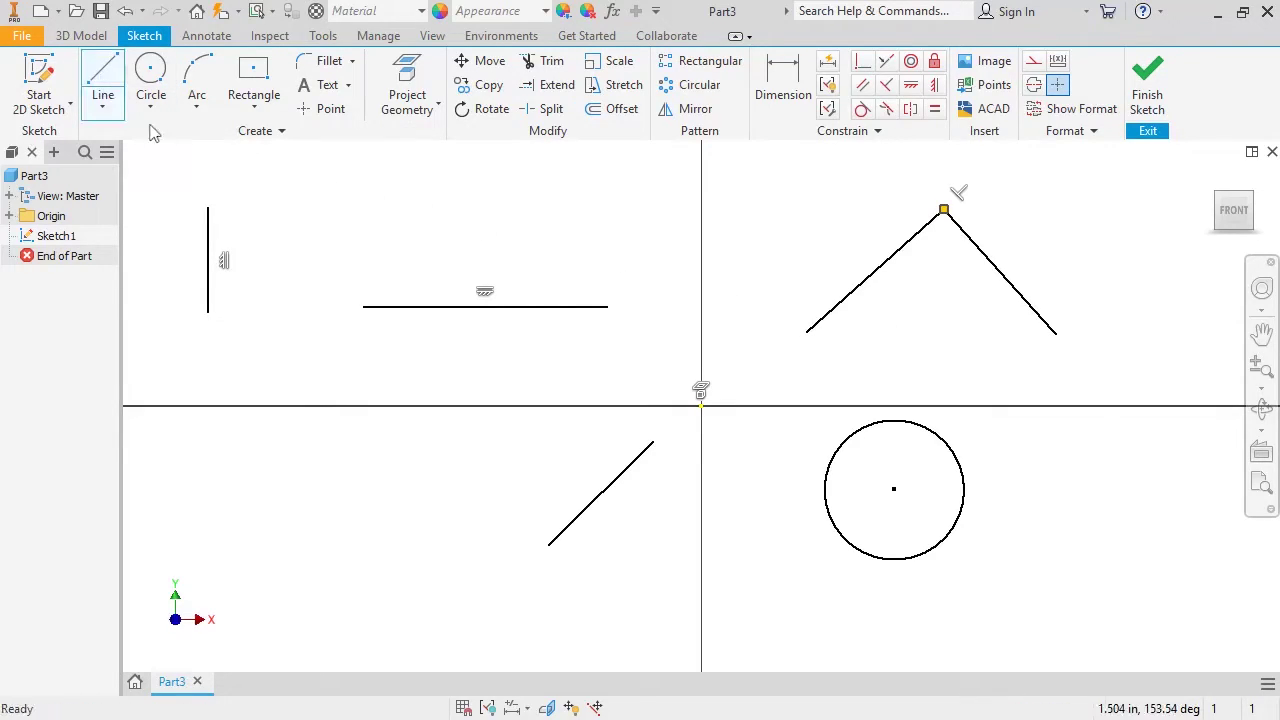
click(468, 492)
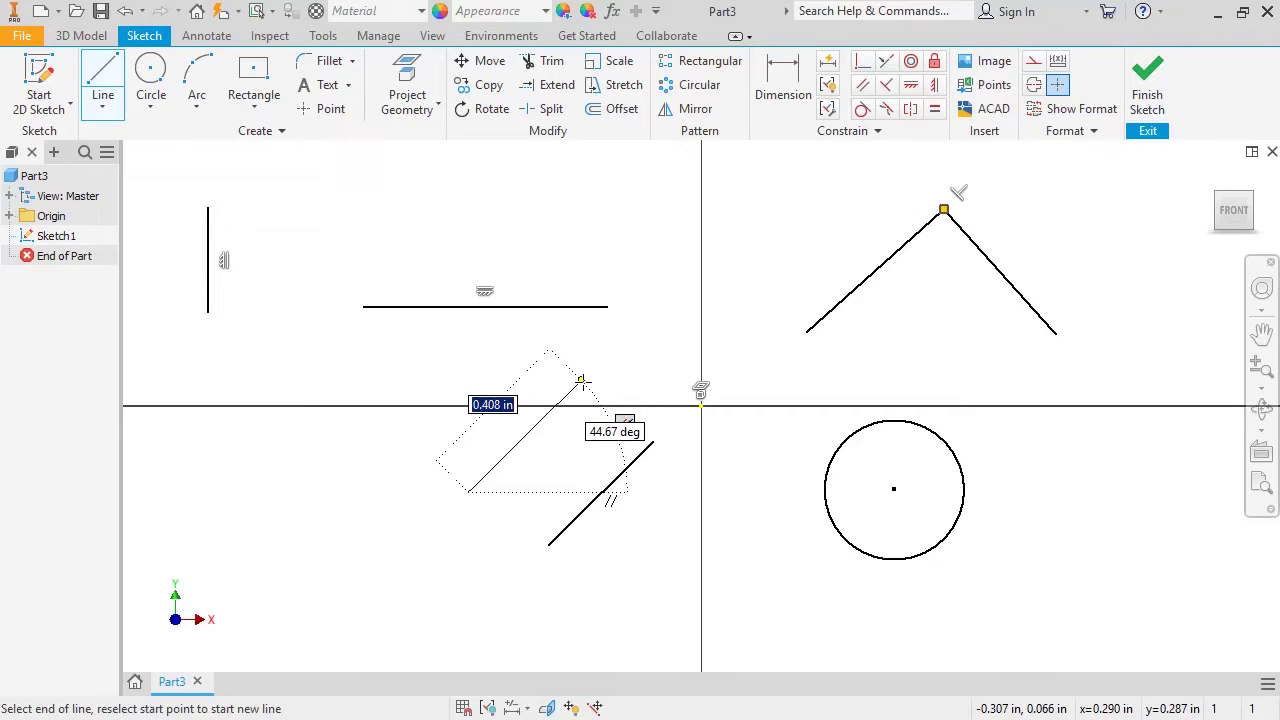
click(583, 381)
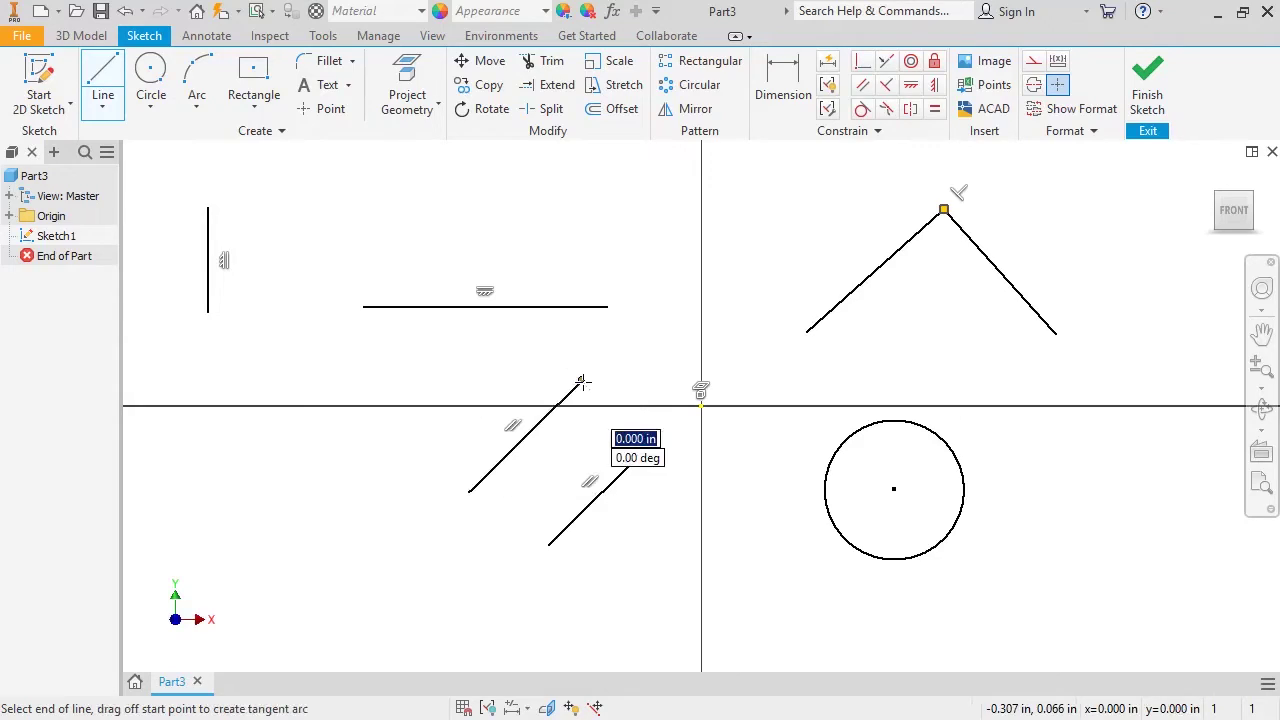
key(Escape)
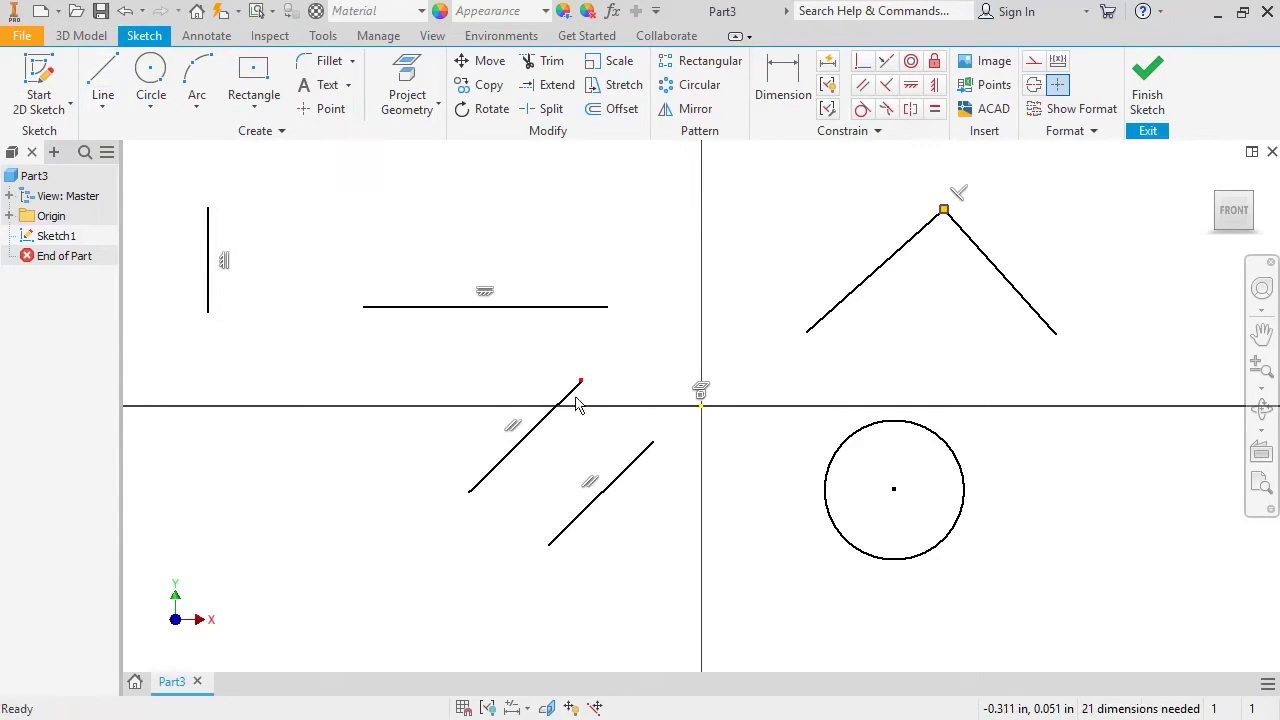
Step: Move the new parallel line left, and pull its upper endpoint right to lengthen it and flatten its slope
click(543, 434)
drag(543, 434, 400, 459)
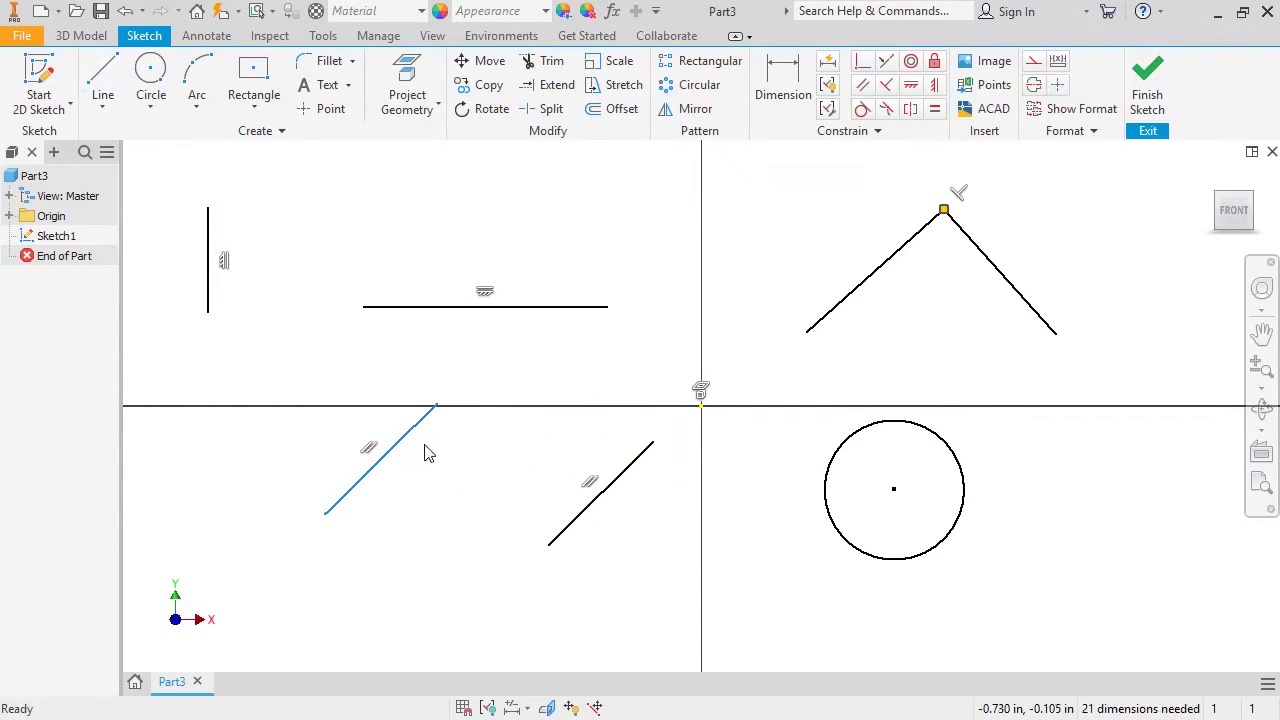
drag(437, 408, 591, 394)
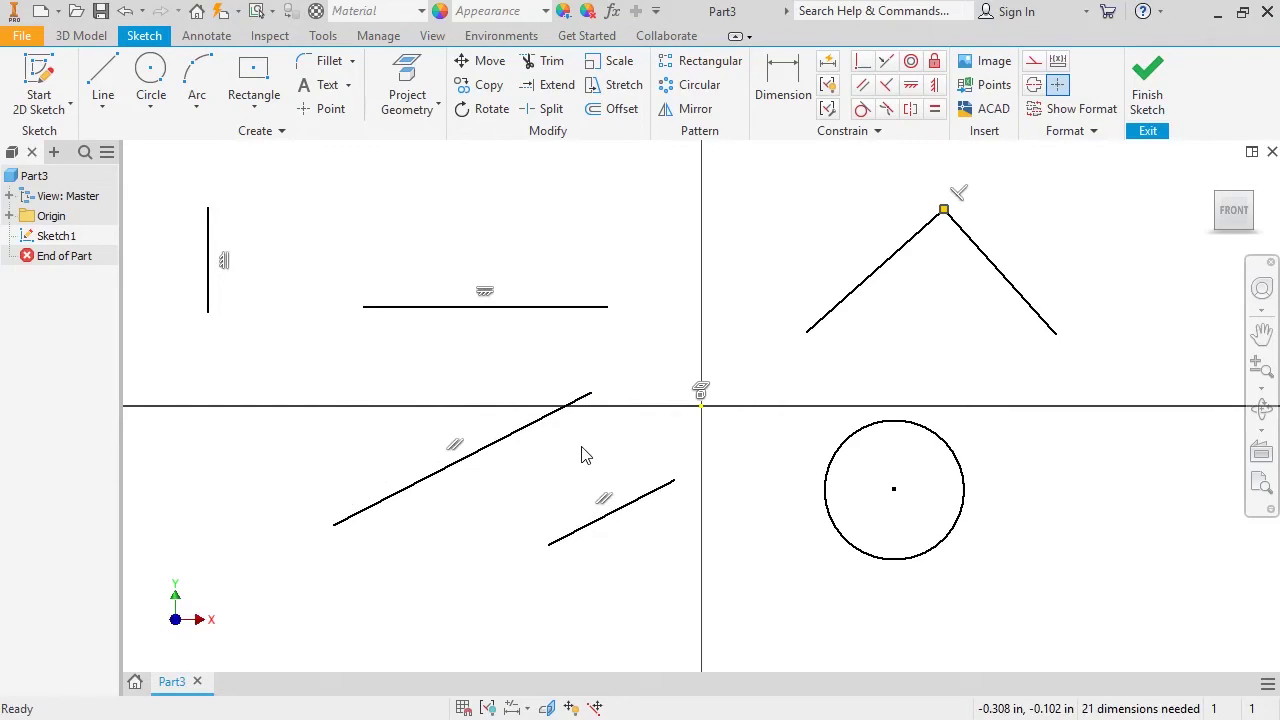
click(533, 422)
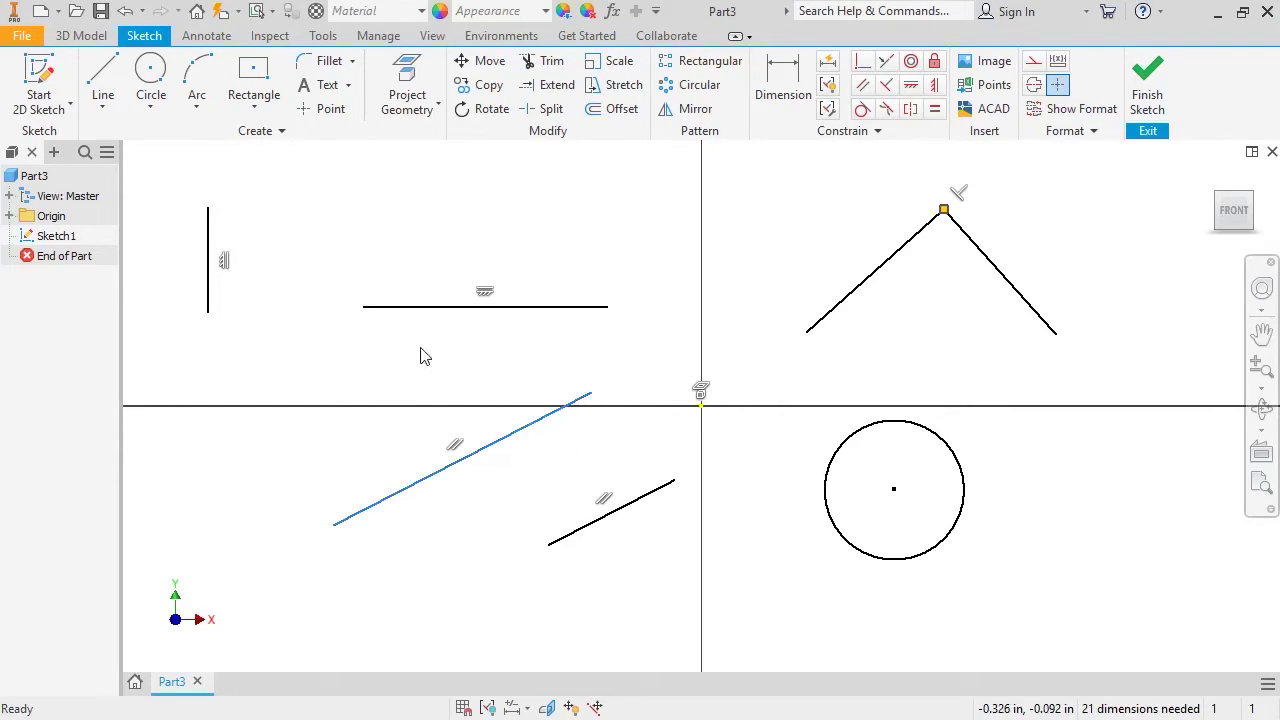
Step: Draw a line tangent to the circle from its upper-left edge toward the upper right, and reposition that line
click(95, 72)
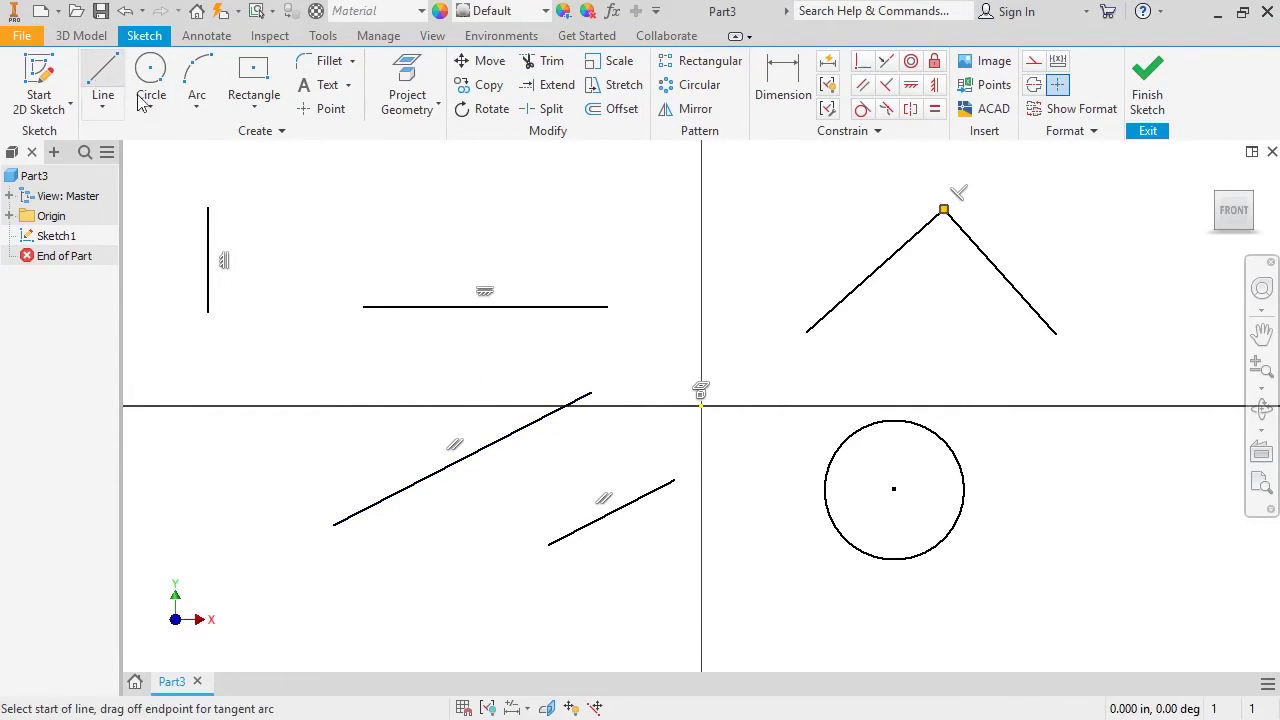
click(841, 445)
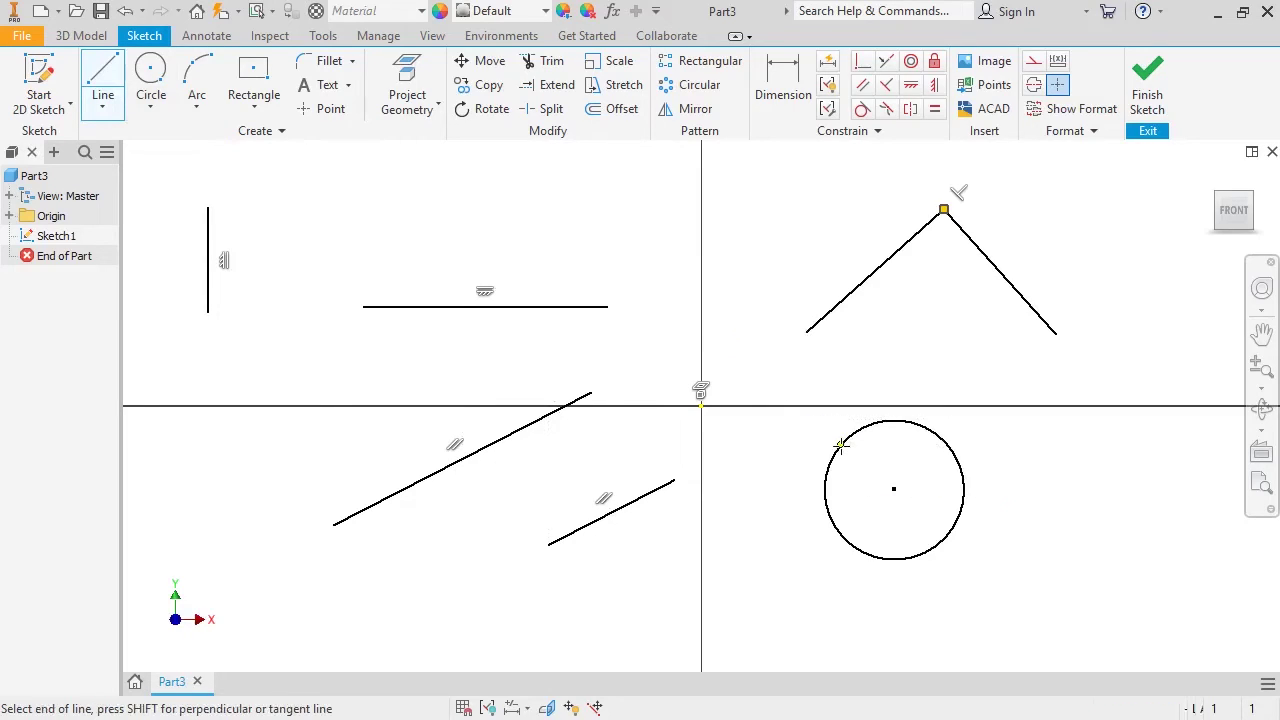
click(906, 377)
key(Escape)
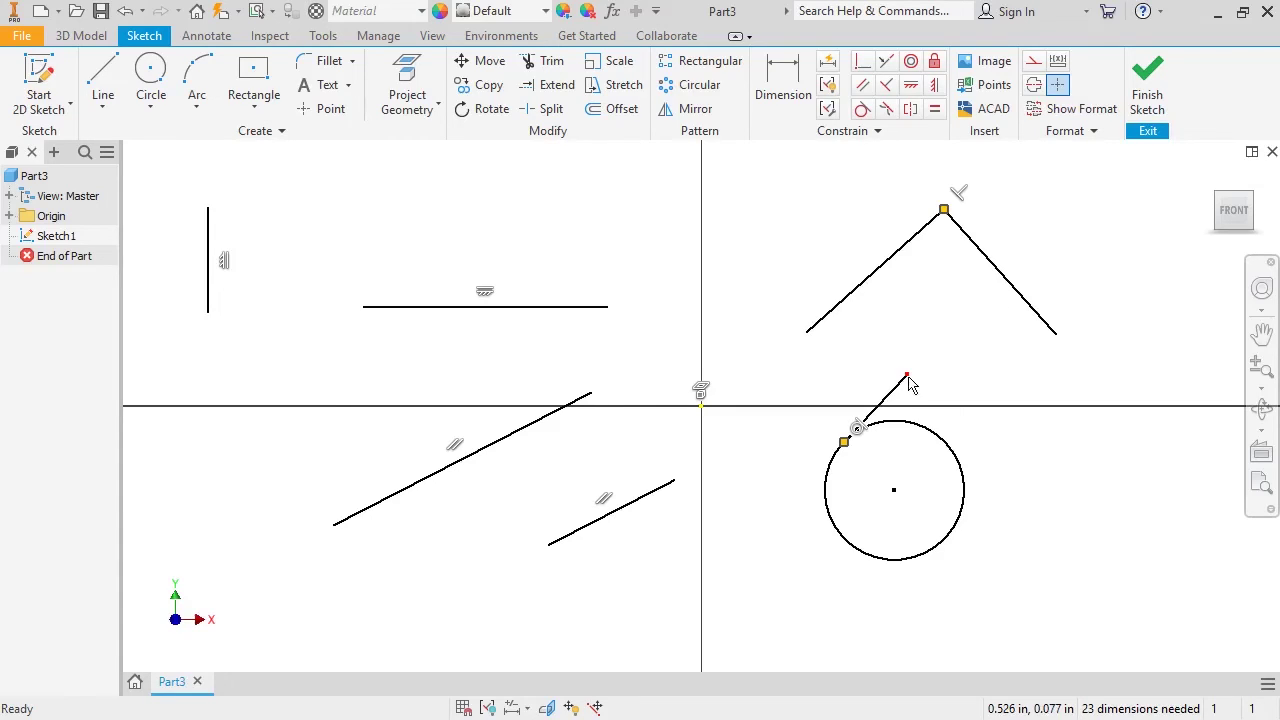
drag(910, 386, 872, 418)
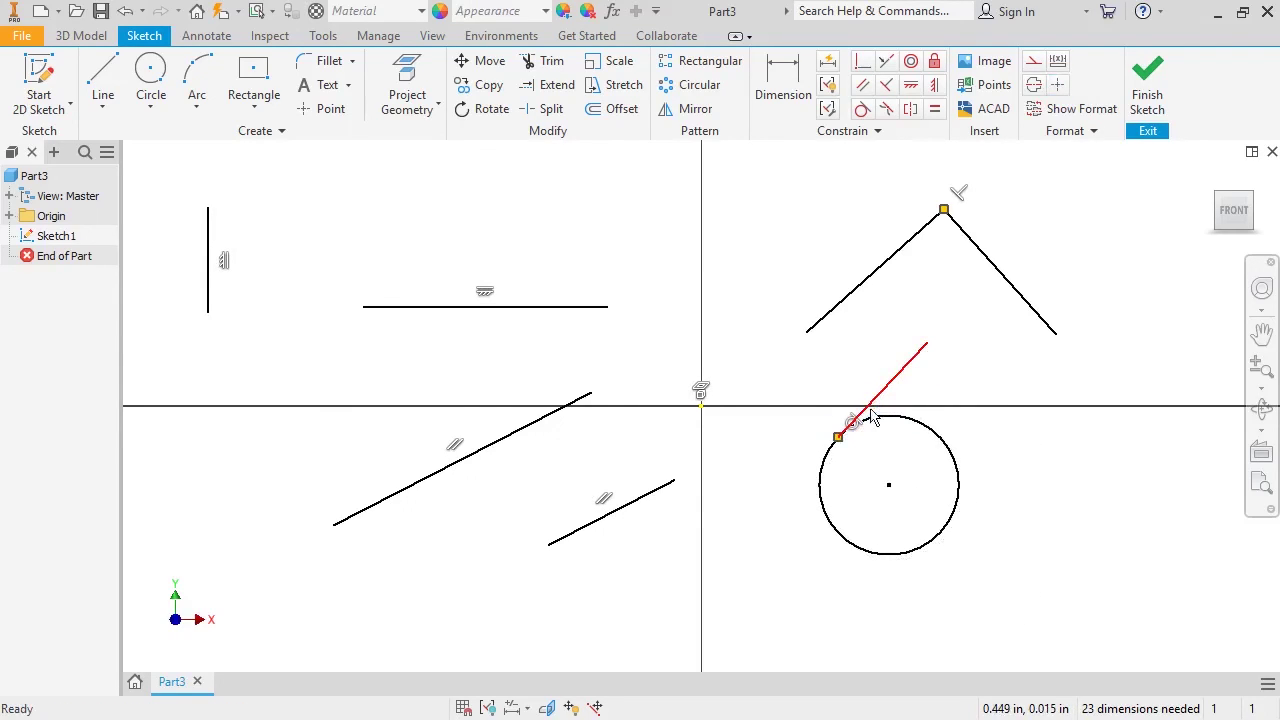